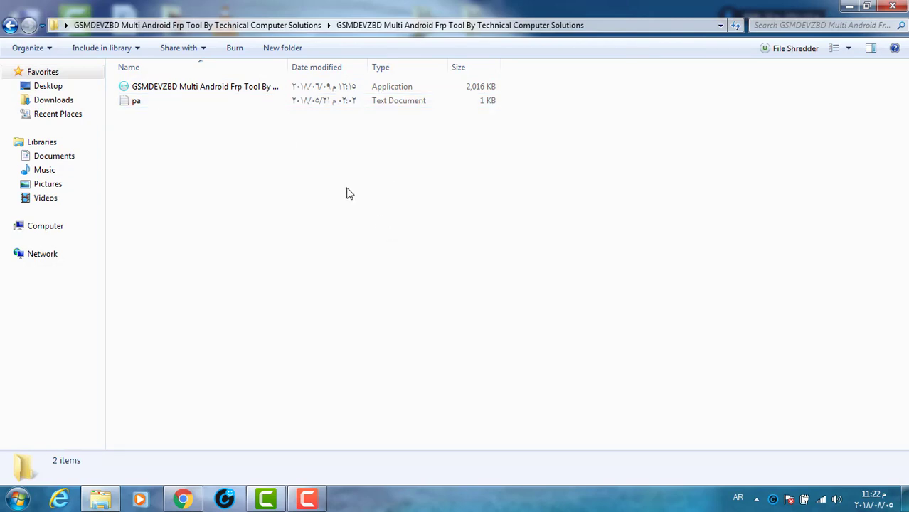
- Install GSMDEVZBD Multi Android Frp Tool in the default folder with a desktop icon and launch it when setup finishes
left_click(164, 88)
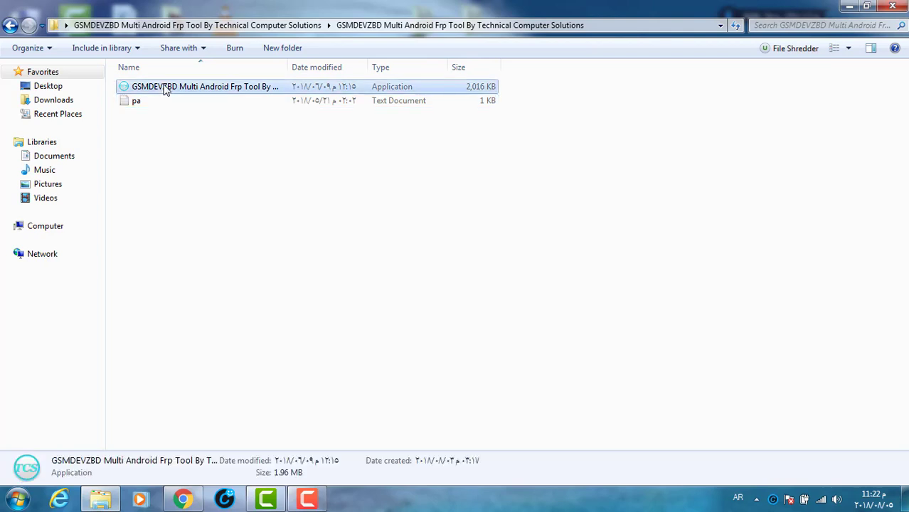
double_click(165, 88)
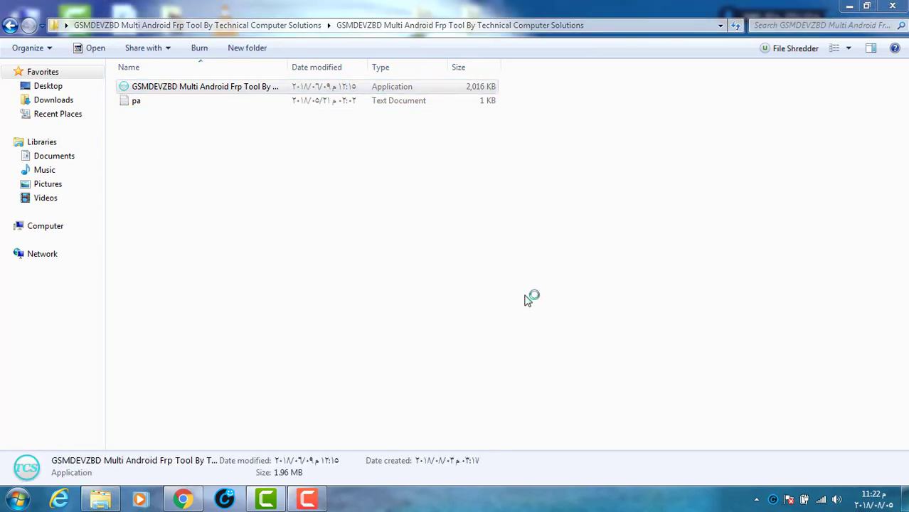
left_click(478, 279)
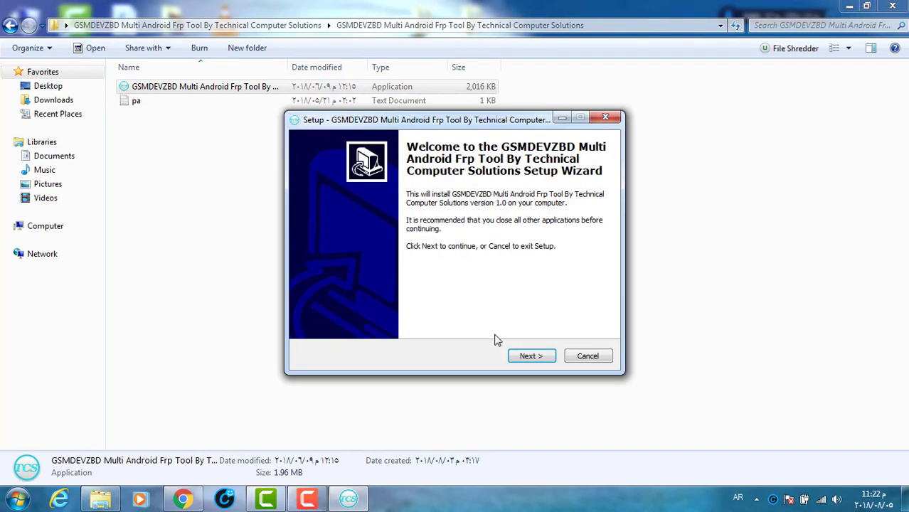
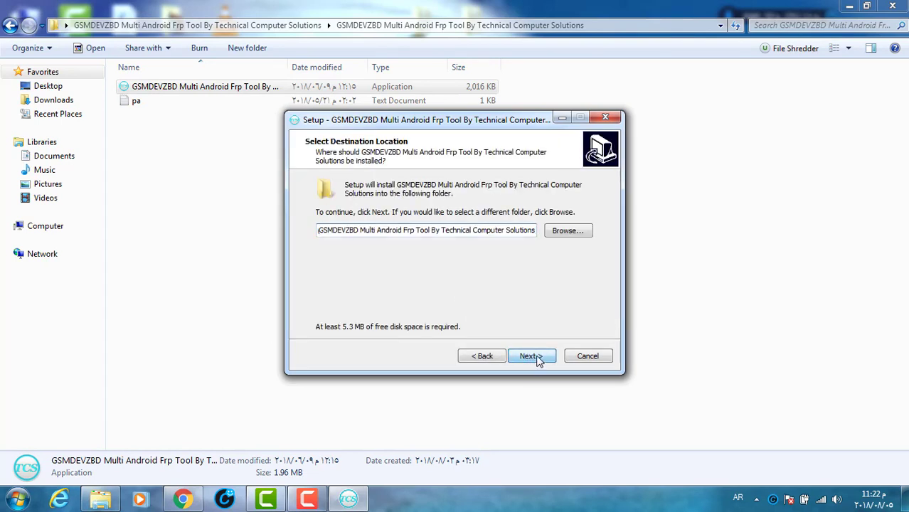
left_click(537, 359)
left_click(537, 359)
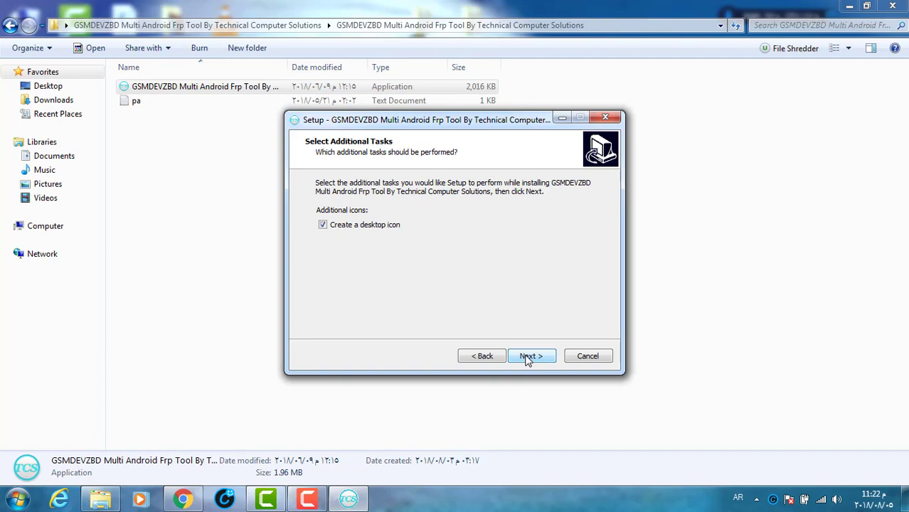
left_click(527, 359)
left_click(527, 359)
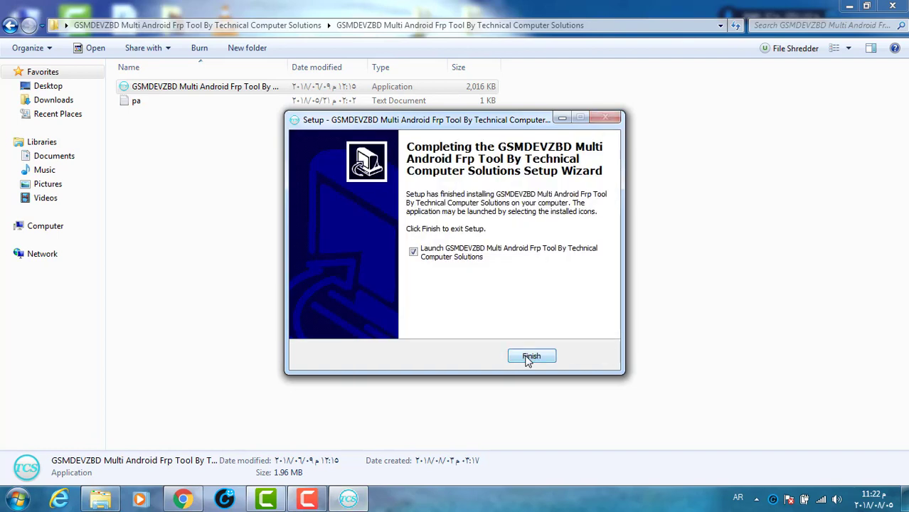
left_click(531, 356)
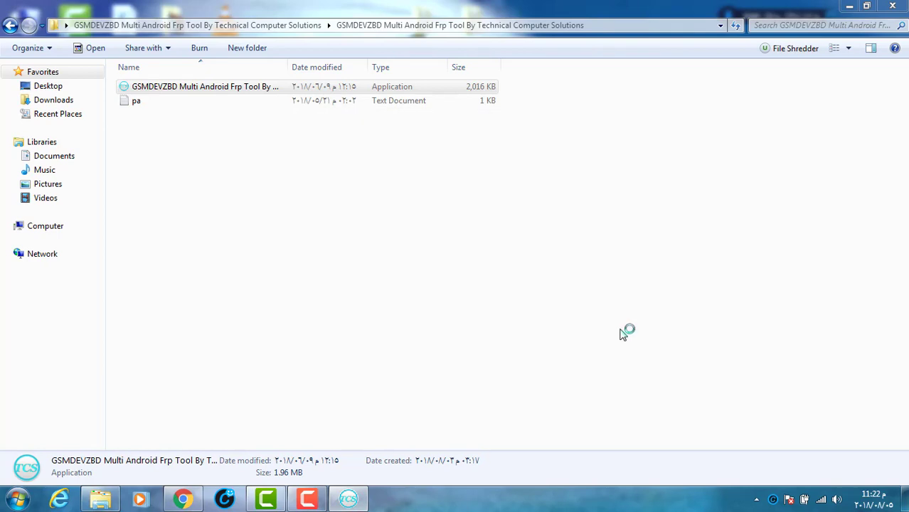
- Reposition the GSMDEVZBD TOOL window on the desktop, try the ADB Wipe Data/Factory Reset, and display the FASTBOOT functions
key("super+d")
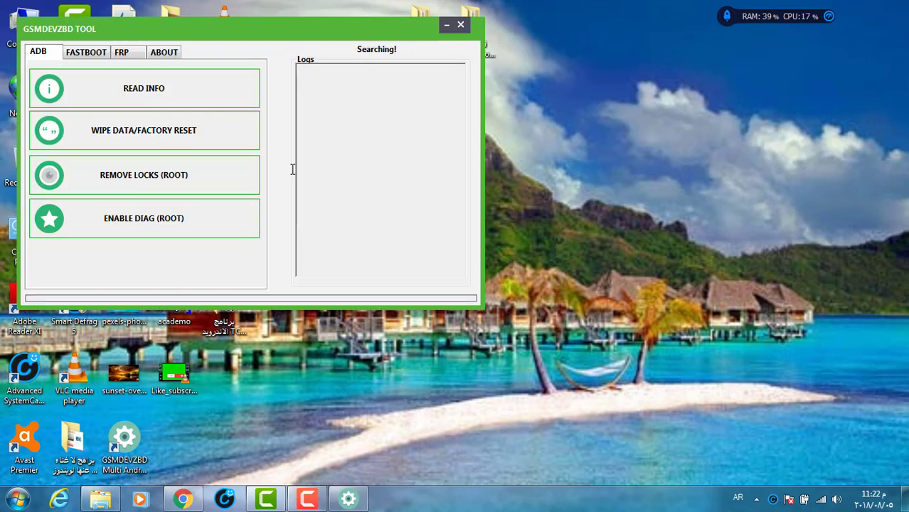
left_click_drag(244, 33, 624, 139)
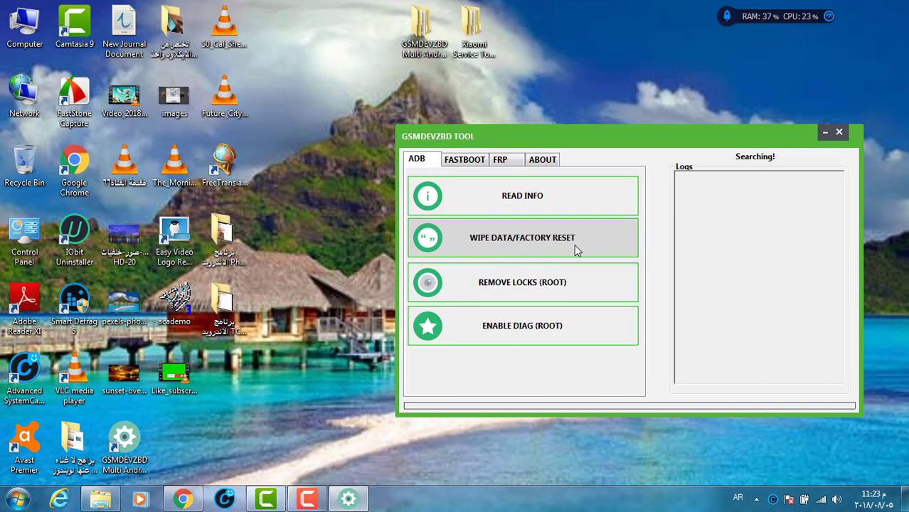
left_click(486, 245)
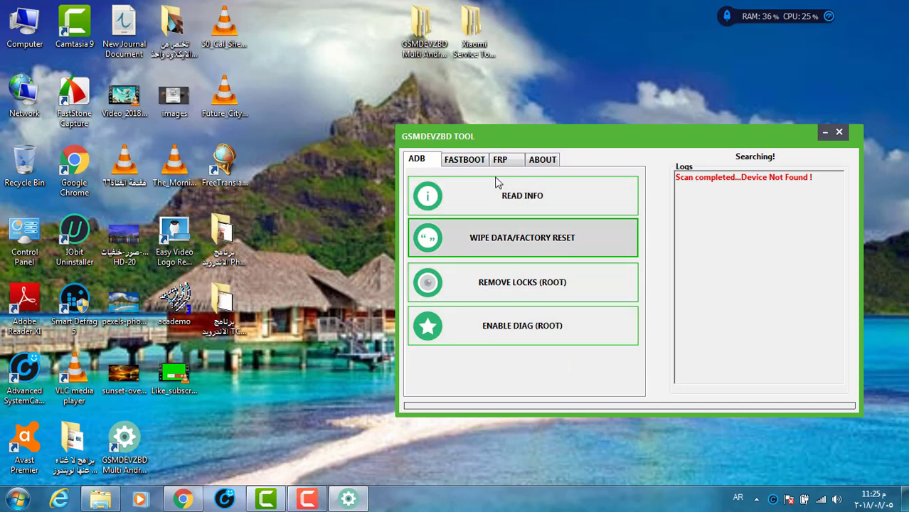
left_click(458, 162)
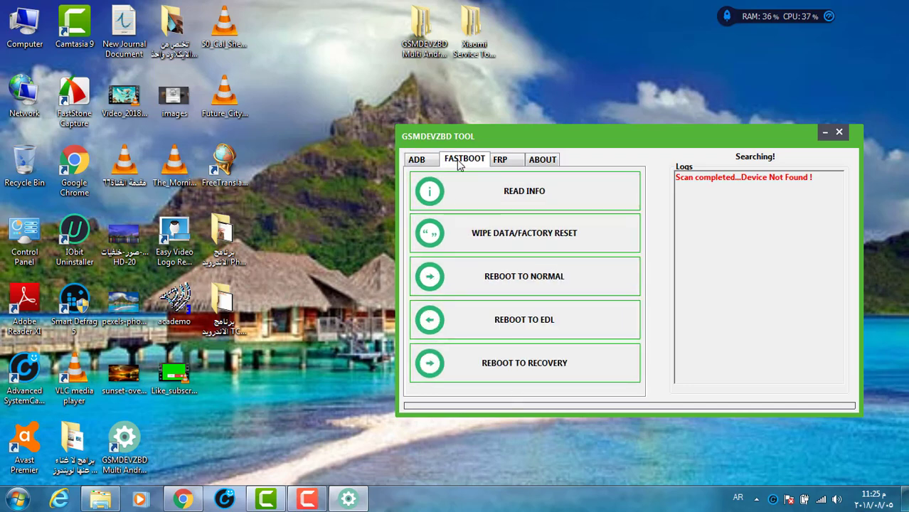
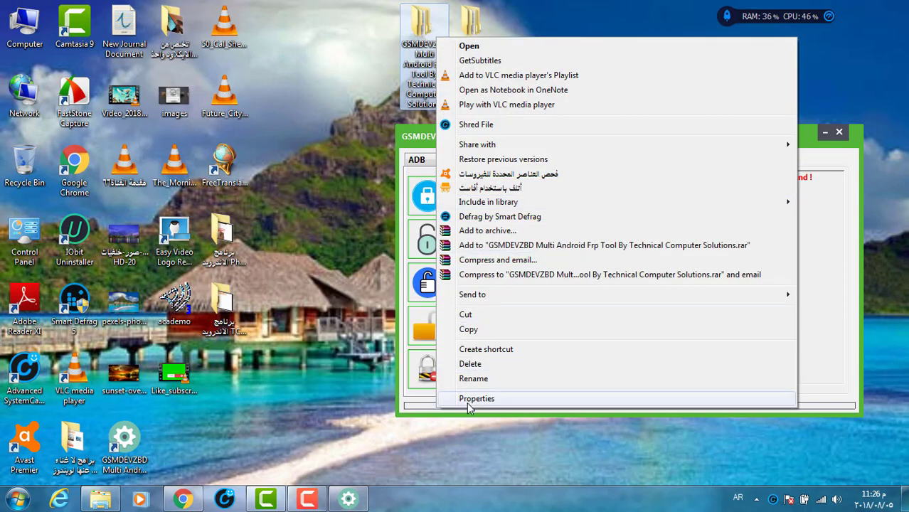
- View the properties of the GSMDEVZBD folder on the desktop and close the GSMDEVZBD TOOL
left_click(477, 398)
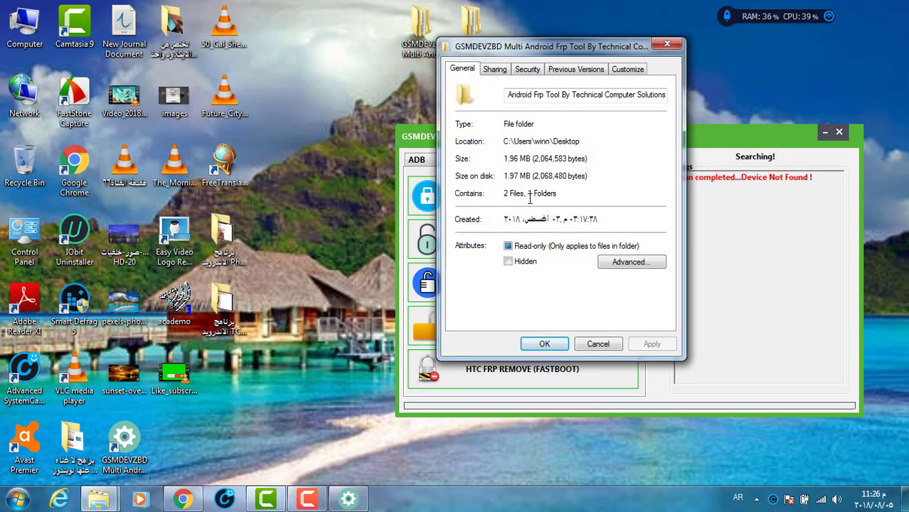
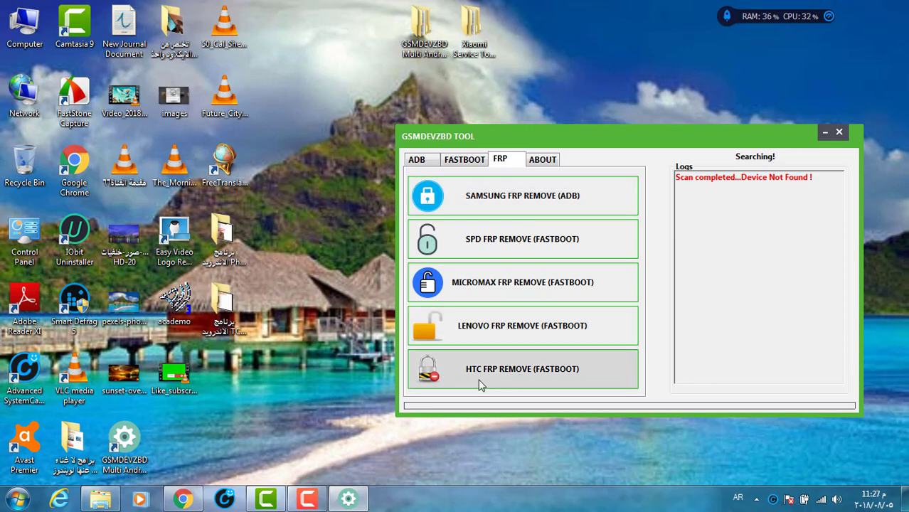
left_click(843, 133)
- Run the Xiaomi Service Tool application from the nested Xiaomi Service Tool folder on the desktop
double_click(471, 28)
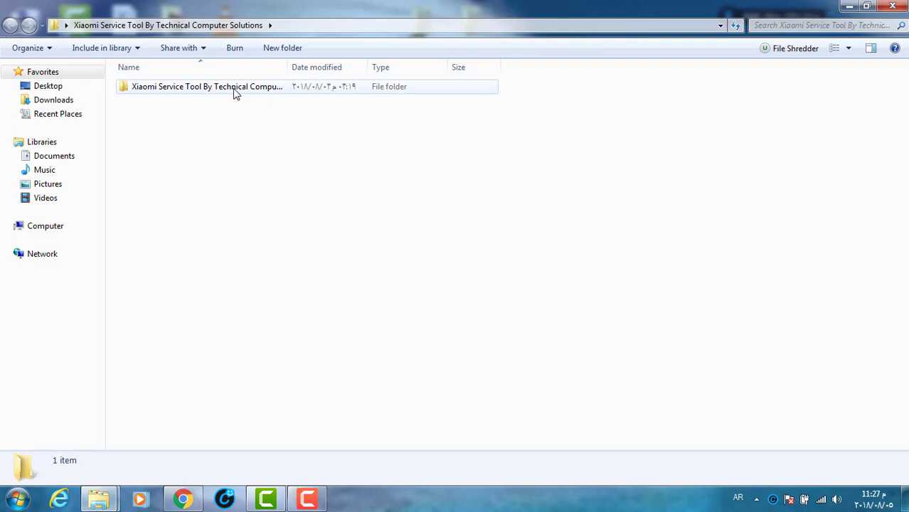
double_click(235, 93)
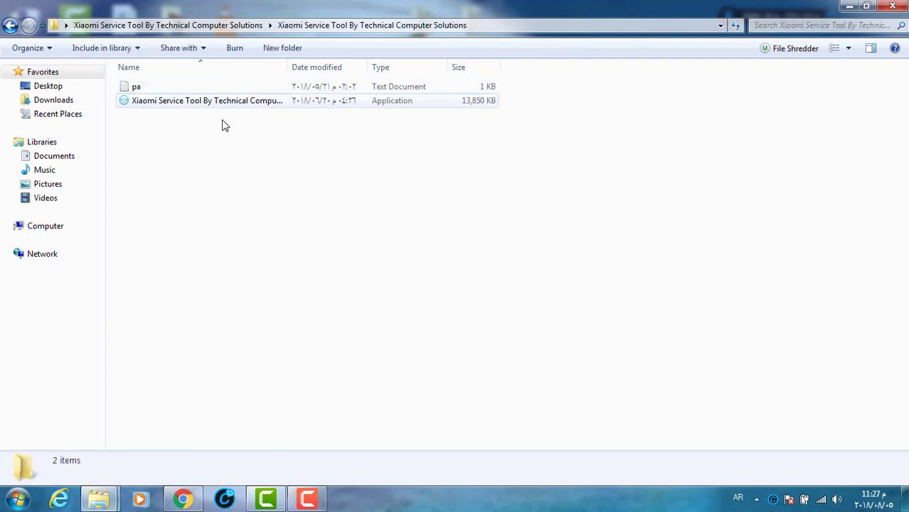
left_click(175, 111)
double_click(174, 103)
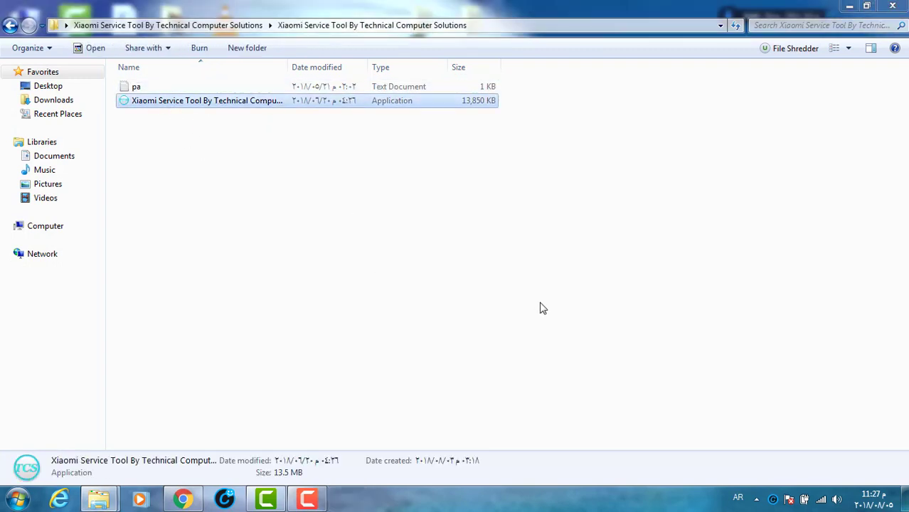
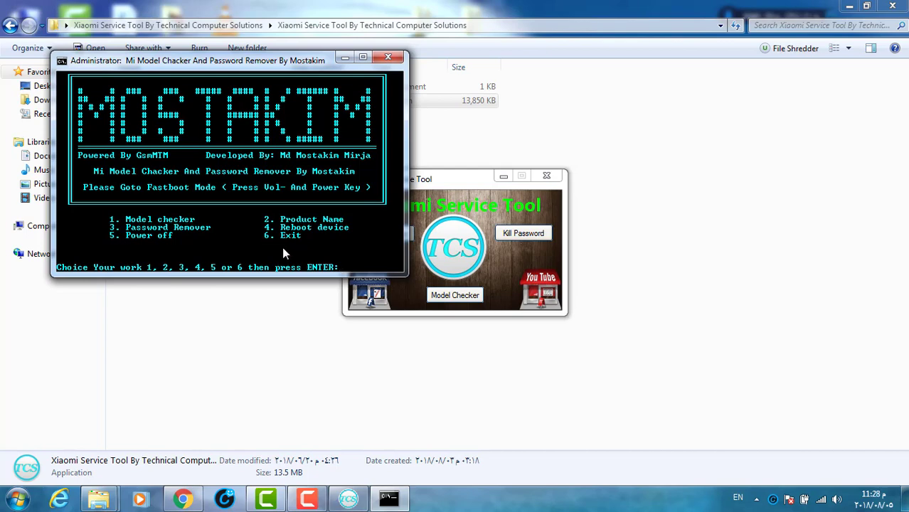
- Close the Mi Model Chacker And Password Remover console each time it is open and dismiss the Program Compatibility Assistant
left_click(388, 57)
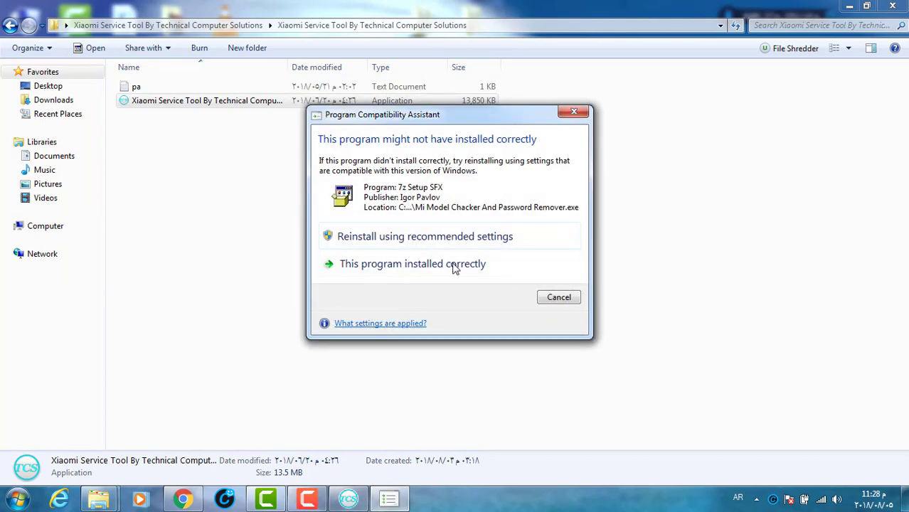
left_click(573, 113)
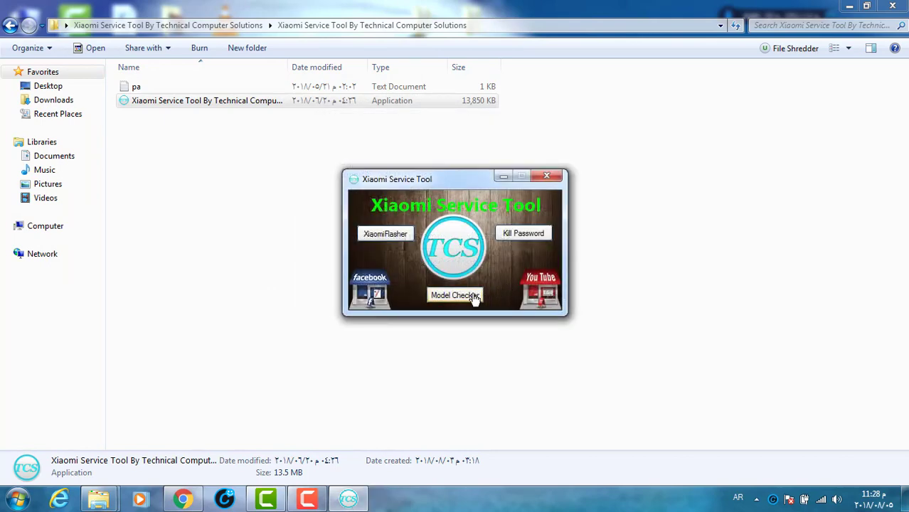
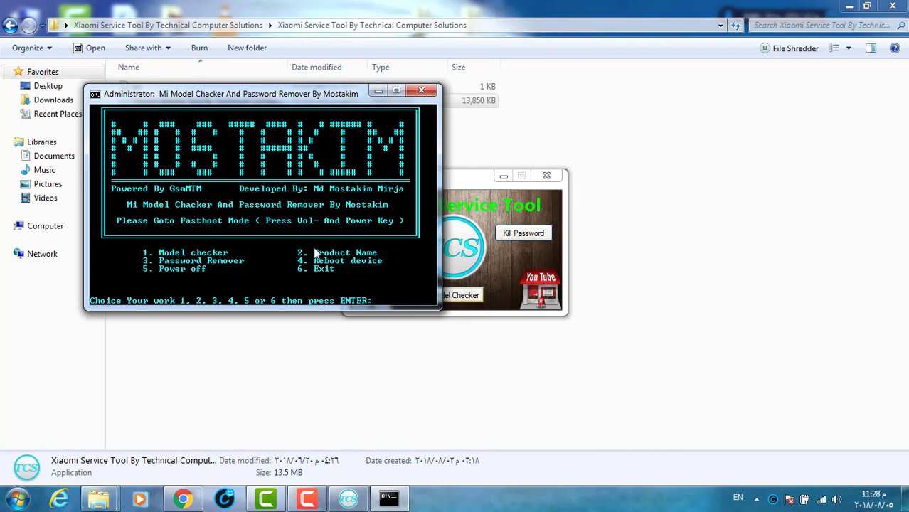
left_click(429, 93)
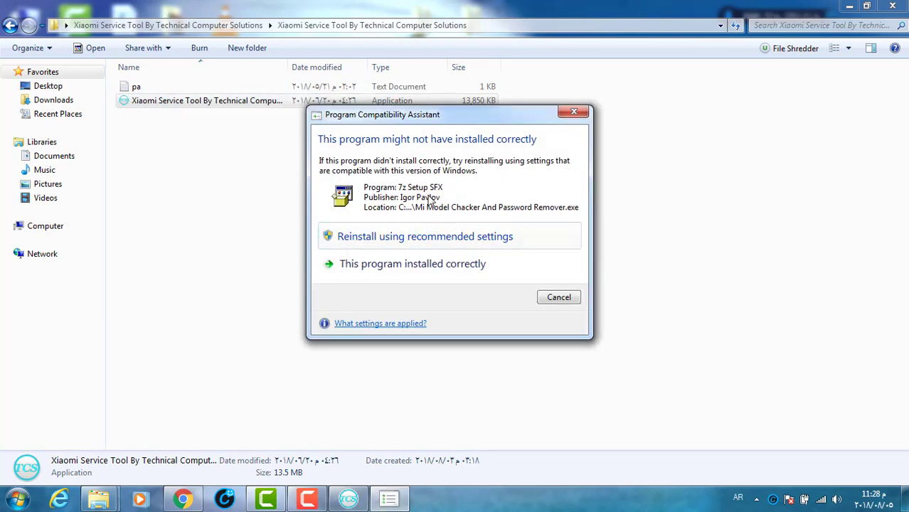
left_click(575, 115)
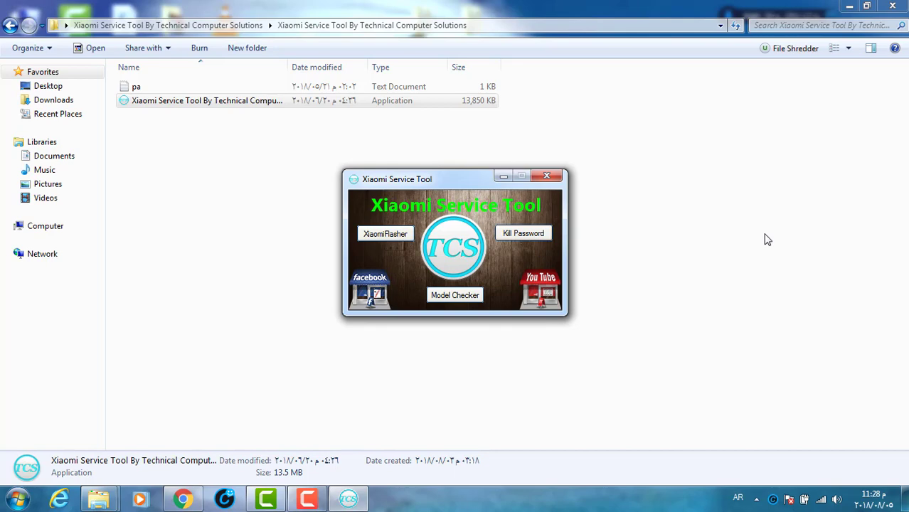
- Close the Xiaomi Service Tool folder window and the Xiaomi Service Tool itself
left_click(892, 5)
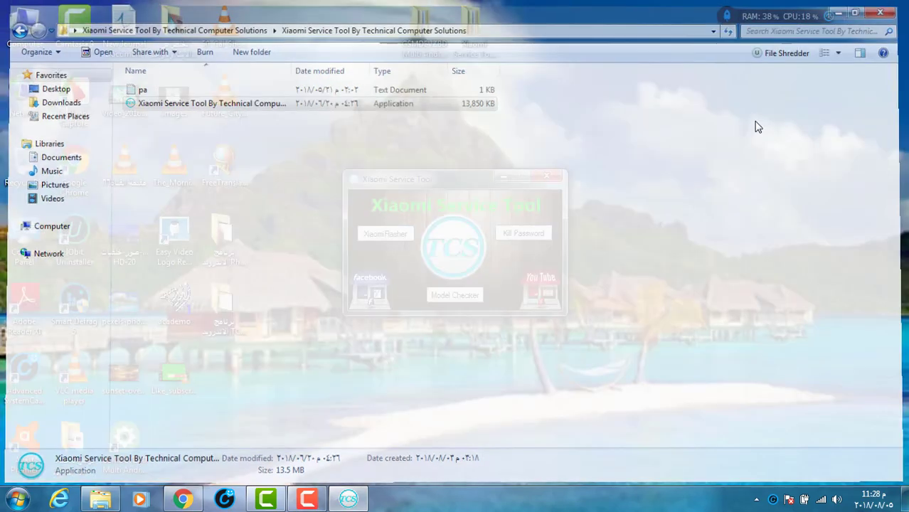
left_click(556, 176)
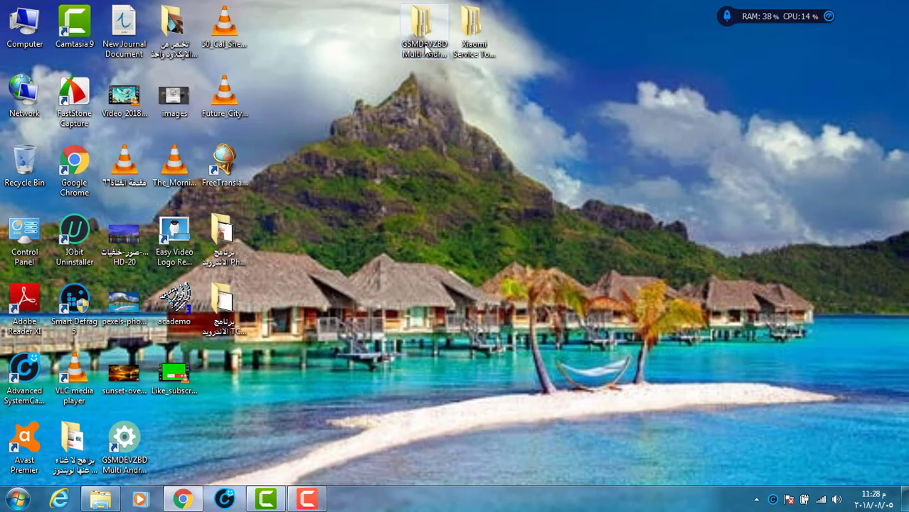
- View the properties of the Xiaomi Service Tool folder on the desktop and close them
right_click(485, 48)
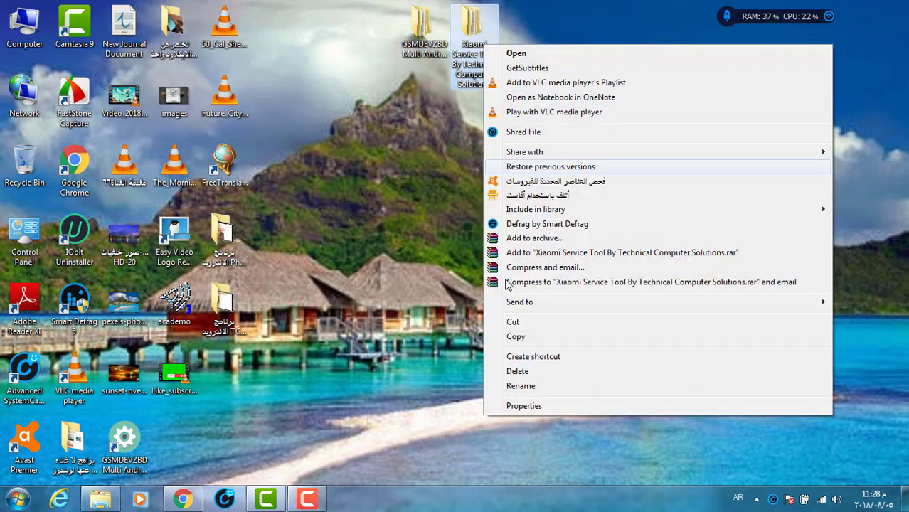
left_click(532, 404)
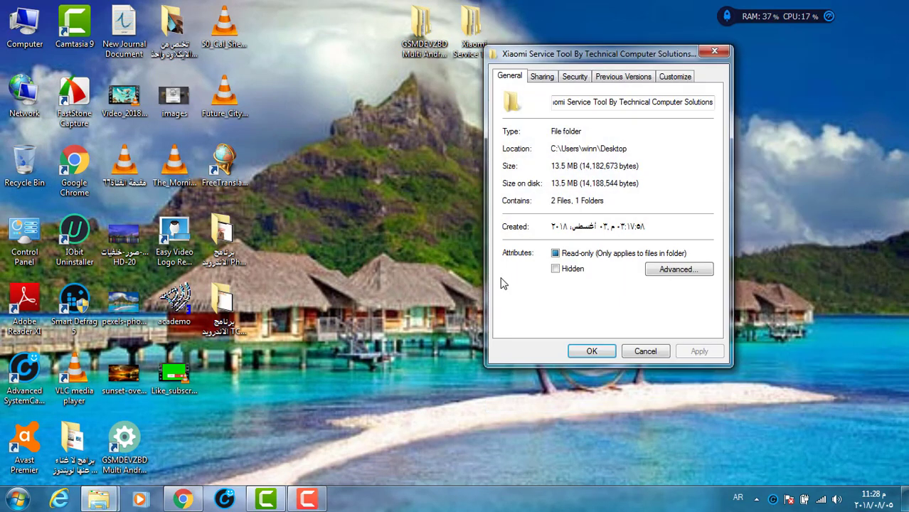
left_click(715, 52)
left_click(717, 50)
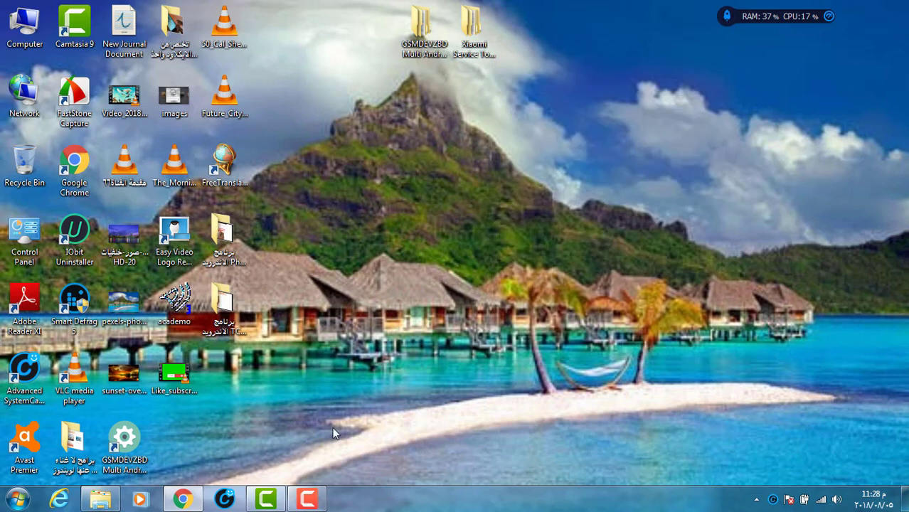
left_click(312, 503)
left_click(312, 503)
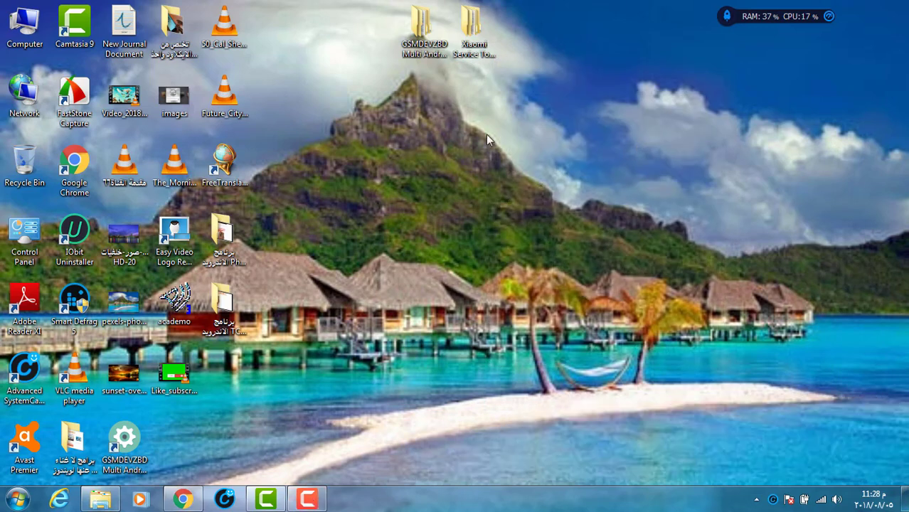